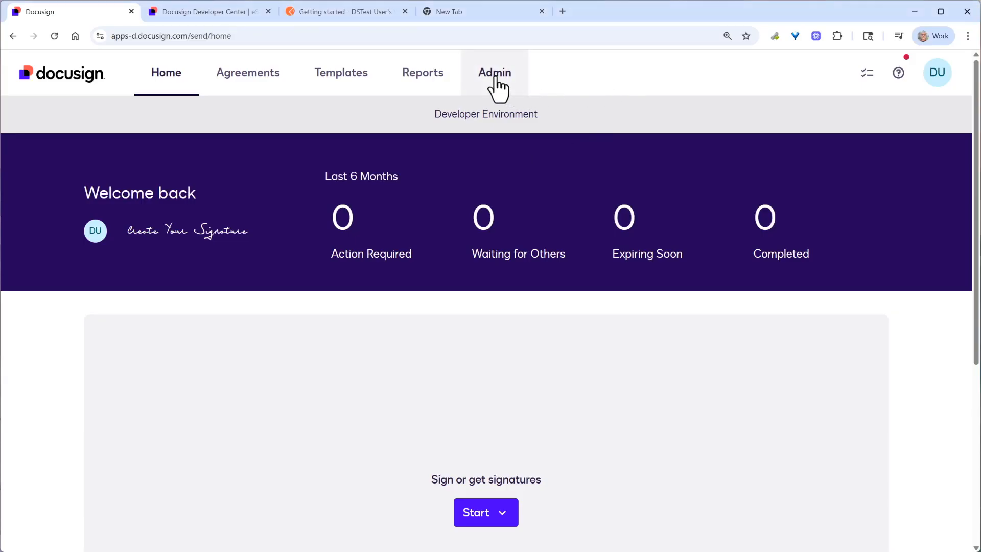
# - Create a new Docusign app named MyPostmanDemo from Admin > Apps and Keys
pyautogui.click(494, 72)
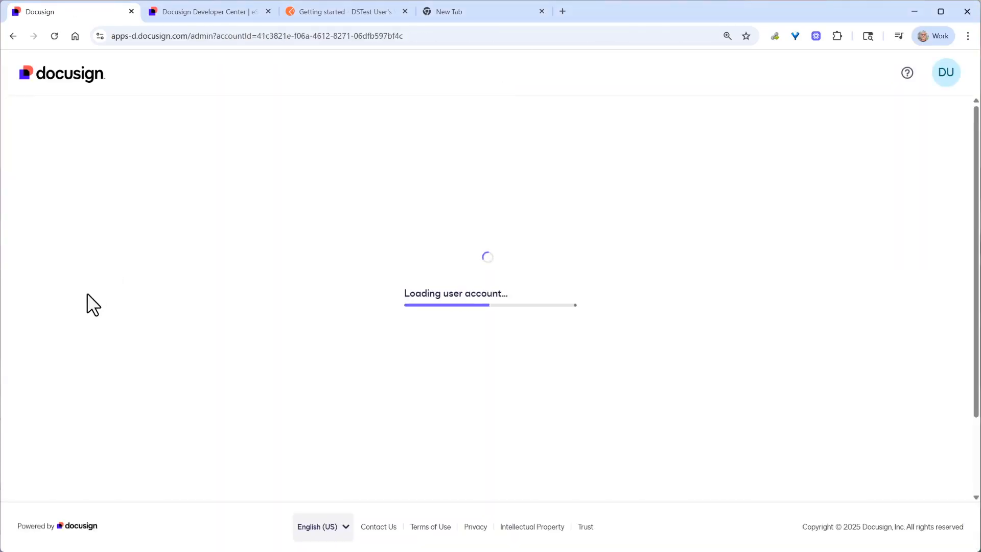
pyautogui.scroll(-5, 92, 304)
pyautogui.scroll(-5, 88, 313)
pyautogui.click(87, 383)
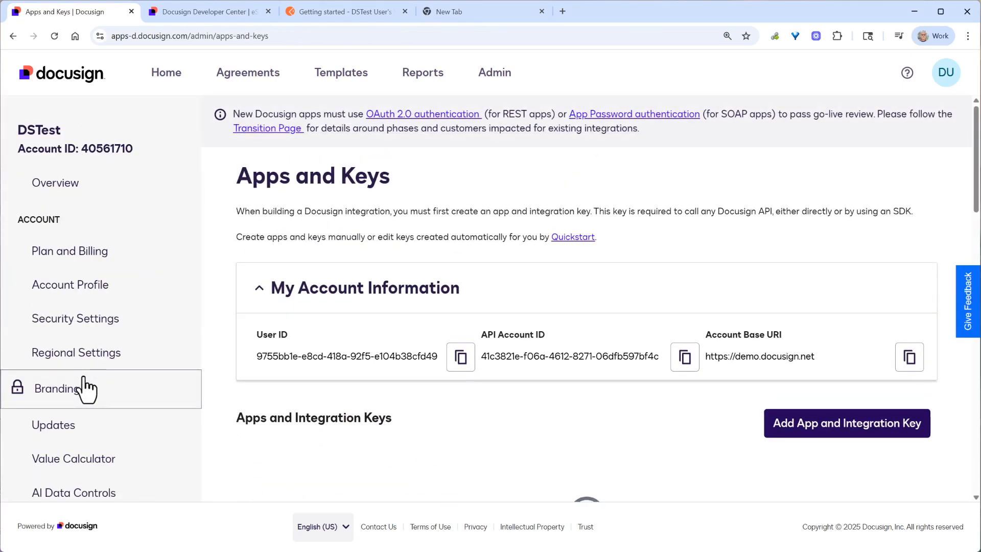
pyautogui.click(846, 423)
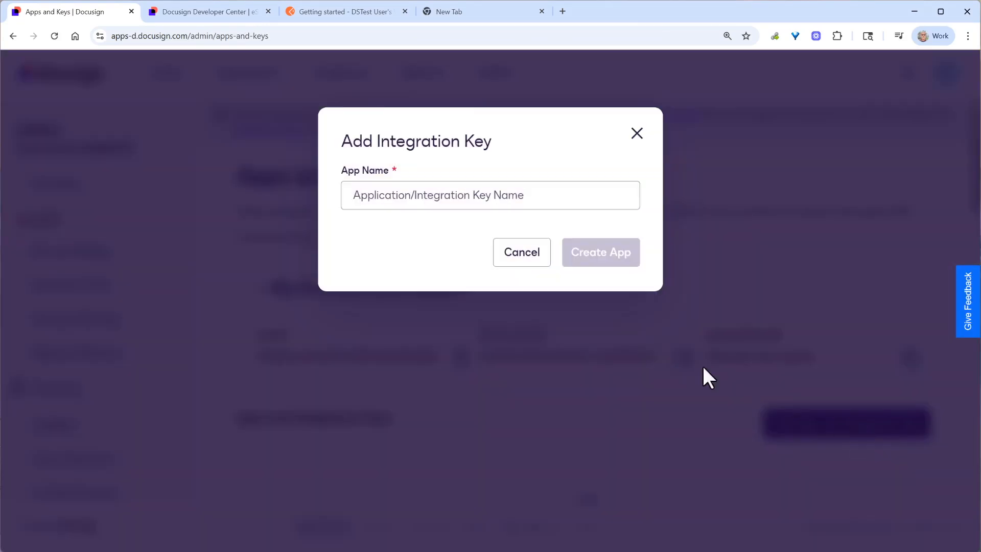
pyautogui.click(557, 196)
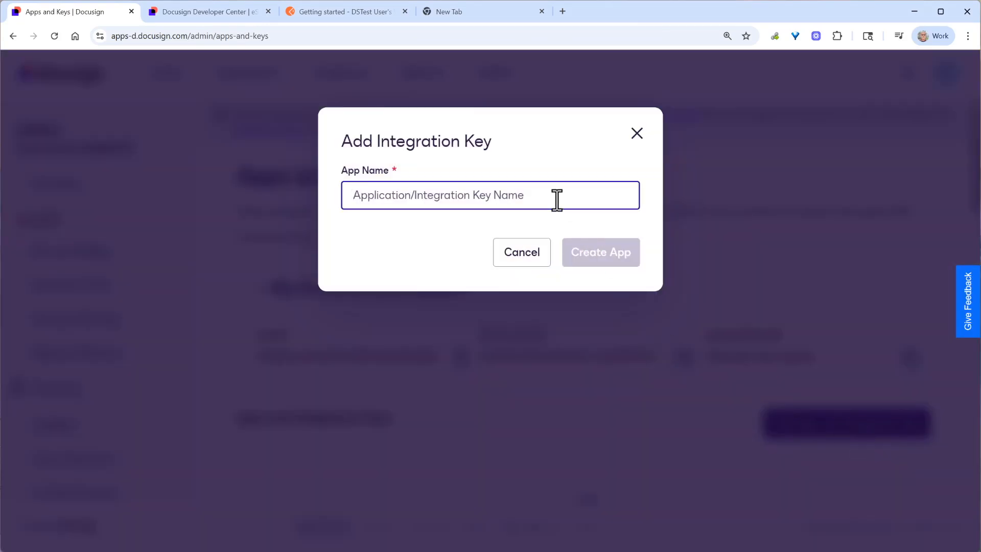
pyautogui.write('MyPostManDemo')
pyautogui.press('Return')
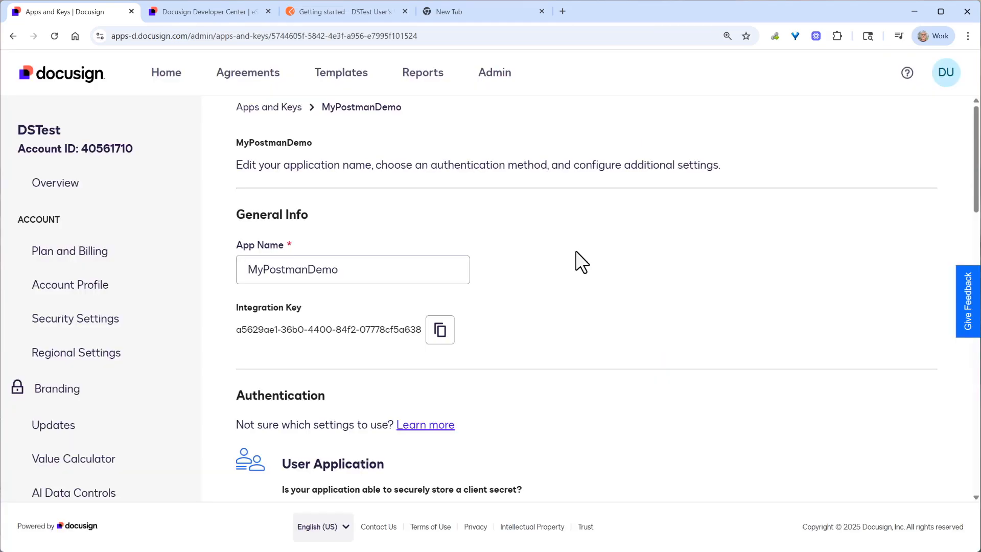
# - Record the app's integration key after IK in the Notepad notes
pyautogui.click(439, 329)
pyautogui.hotkey('alt', 'Tab')
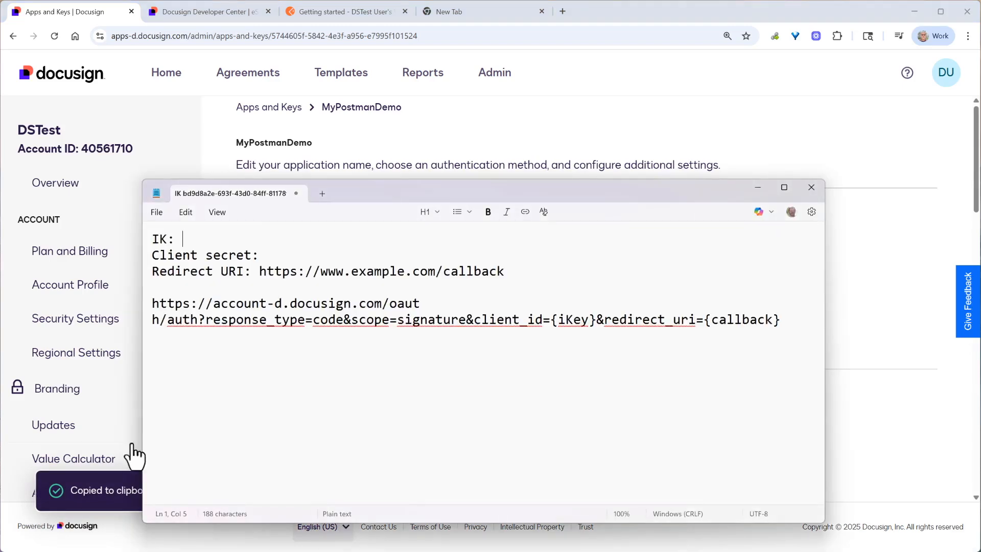
pyautogui.hotkey('ctrl', 'v')
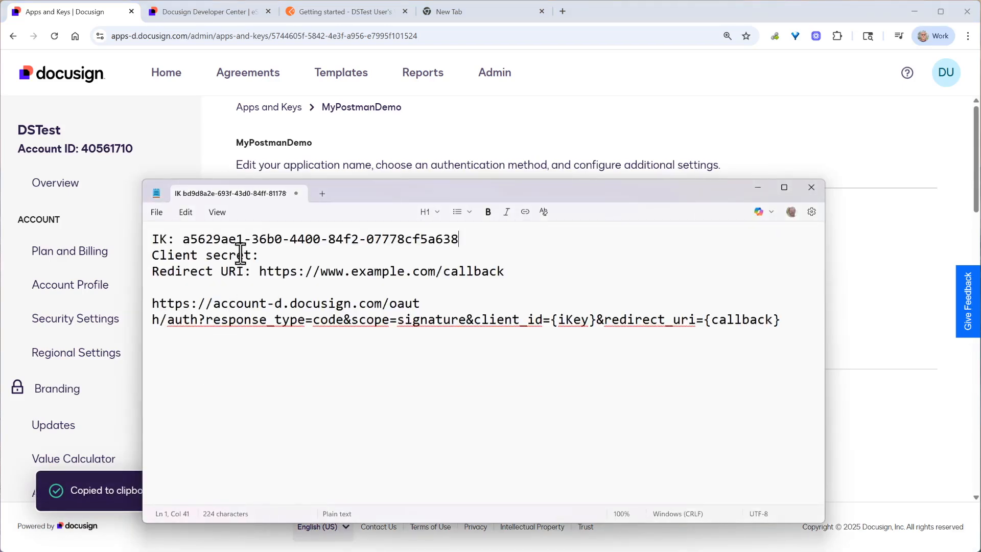
pyautogui.hotkey('alt', 'Tab')
pyautogui.scroll(-1, 859, 330)
pyautogui.scroll(-4, 859, 331)
pyautogui.scroll(-2, 859, 330)
pyautogui.scroll(-3, 860, 331)
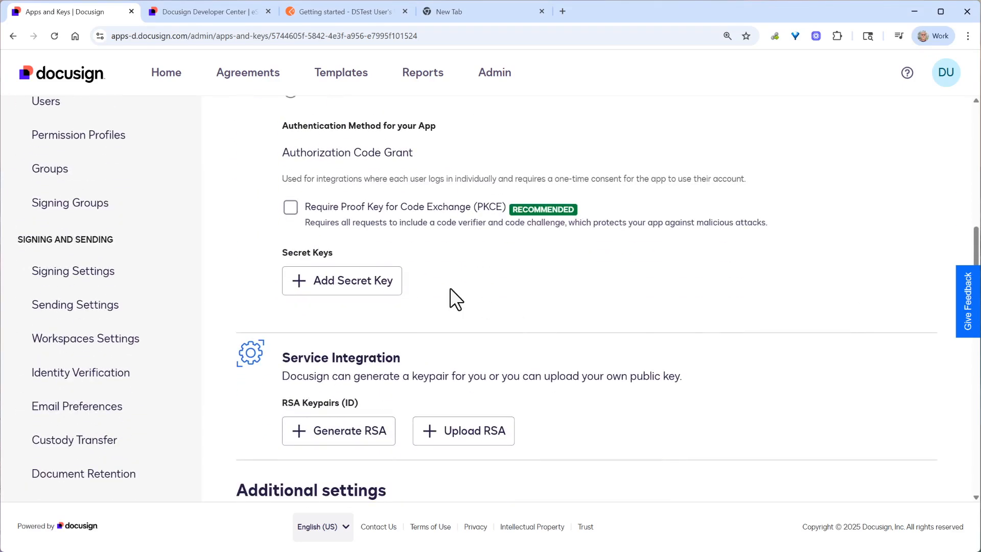
# - Generate a secret key for the app and record it as the client secret in the notes
pyautogui.click(384, 281)
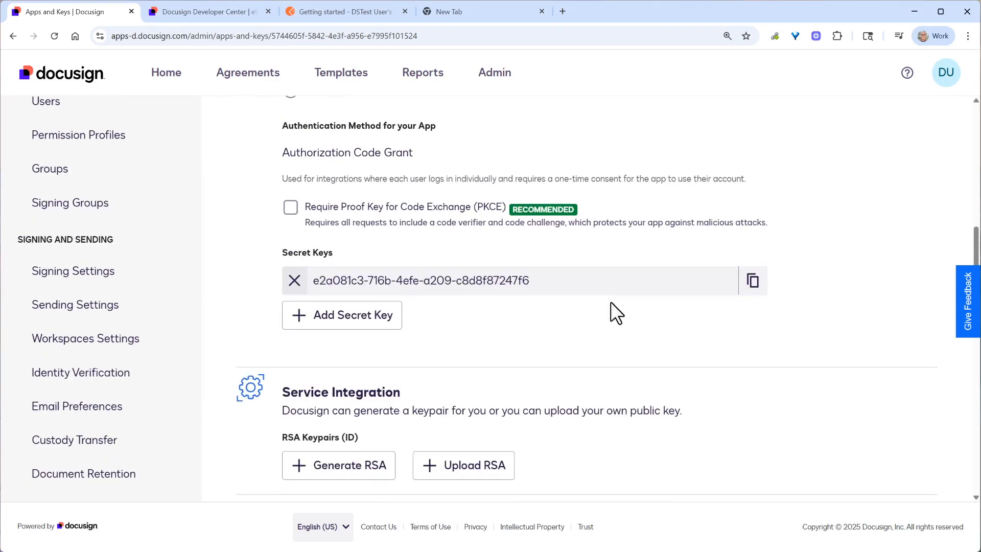
pyautogui.click(753, 281)
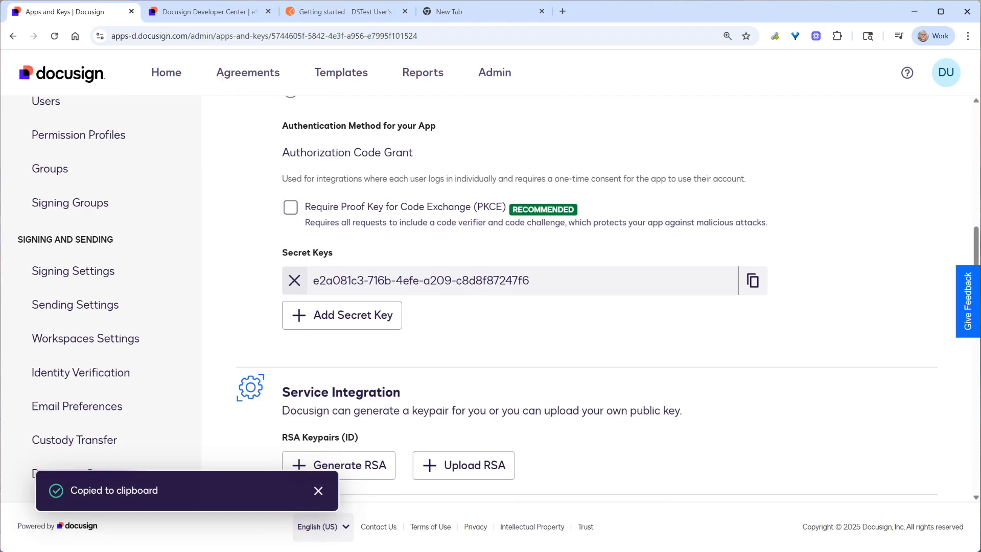
pyautogui.hotkey('alt', 'Tab')
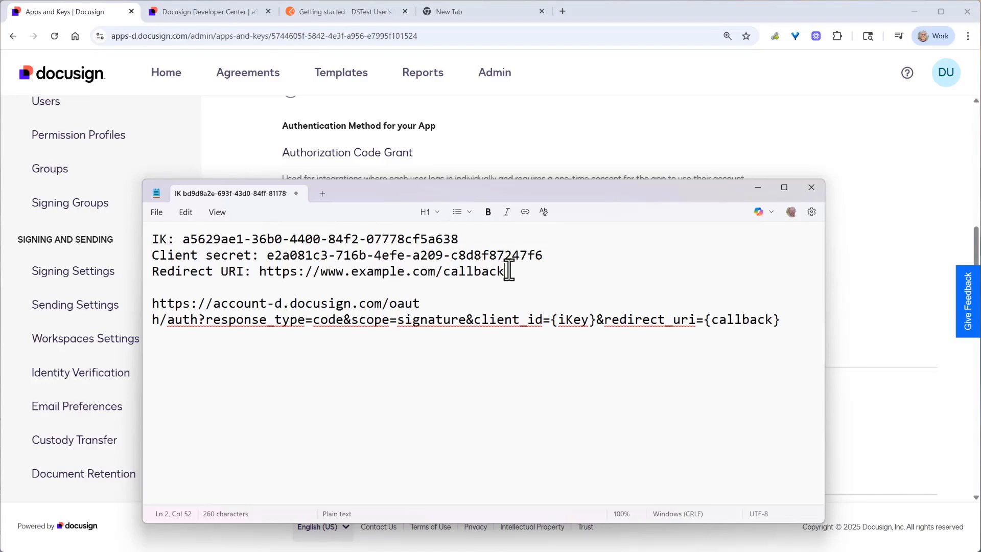
pyautogui.moveTo(507, 271); pyautogui.dragTo(261, 272)
pyautogui.hotkey('ctrl', 'c')
pyautogui.click(879, 380)
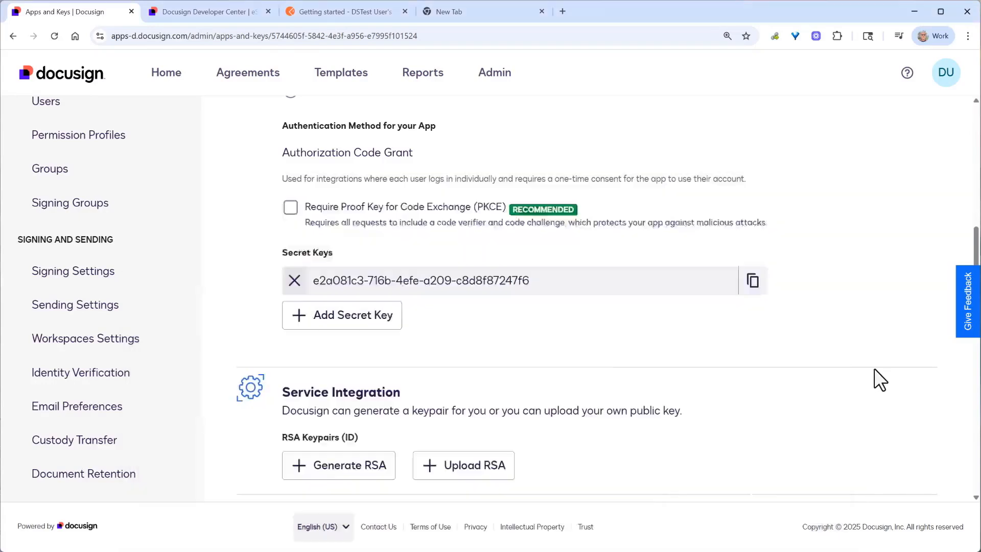
pyautogui.scroll(-5, 879, 380)
pyautogui.scroll(-5, 880, 380)
pyautogui.scroll(-2, 879, 379)
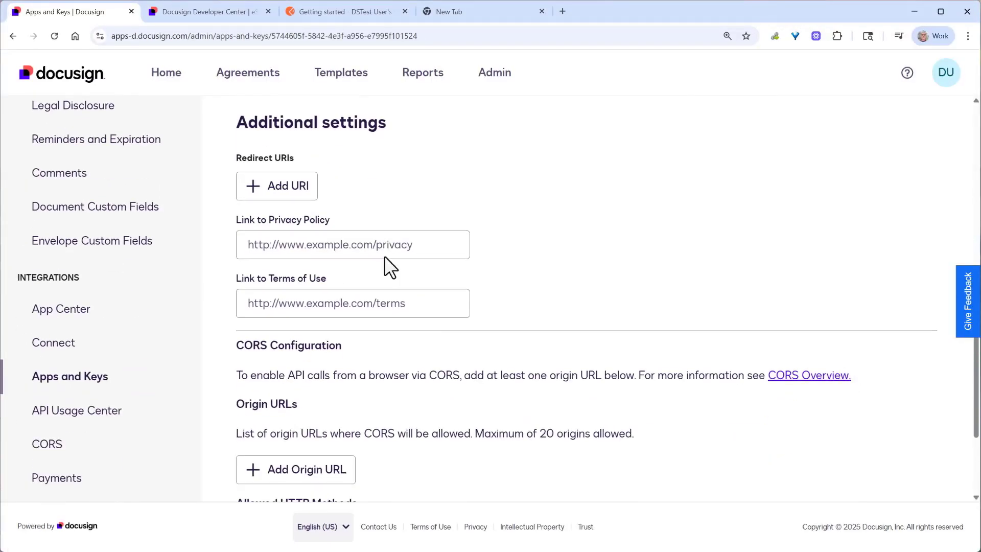
pyautogui.click(276, 186)
pyautogui.hotkey('ctrl', 'v')
pyautogui.scroll(-5, 364, 306)
pyautogui.click(265, 461)
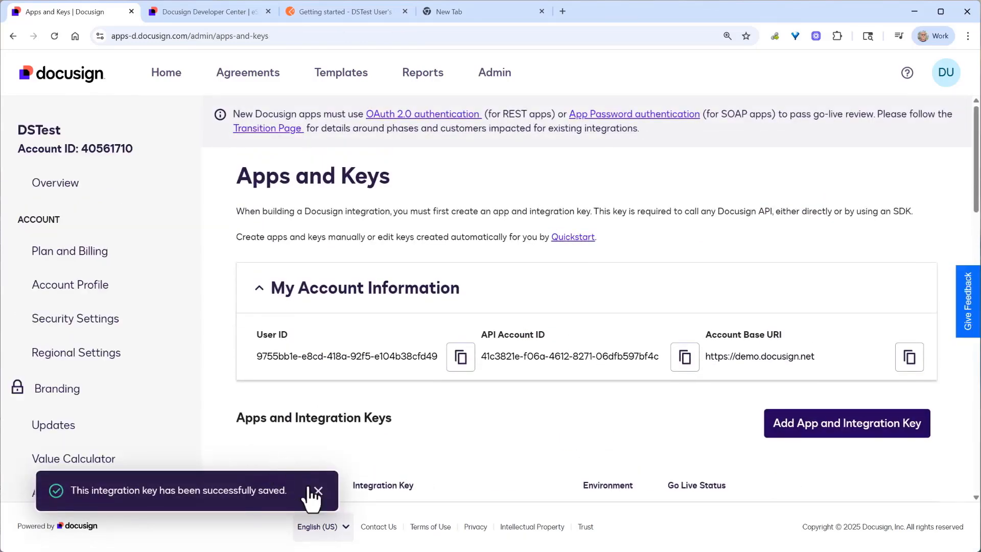
# - Go to the Developer Center's Resources > Tools and open the Postman collections guide
pyautogui.click(318, 491)
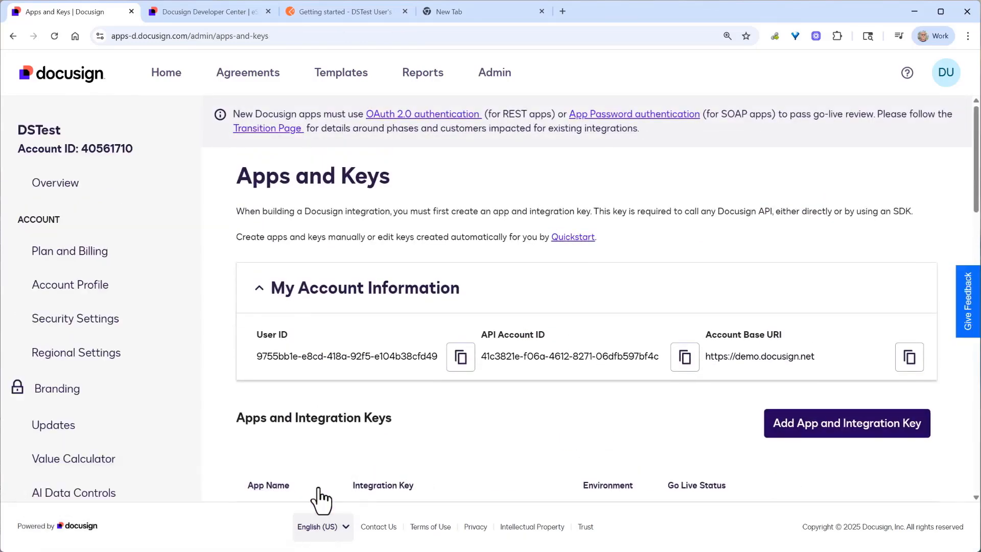
pyautogui.hotkey('ctrl', 'Tab')
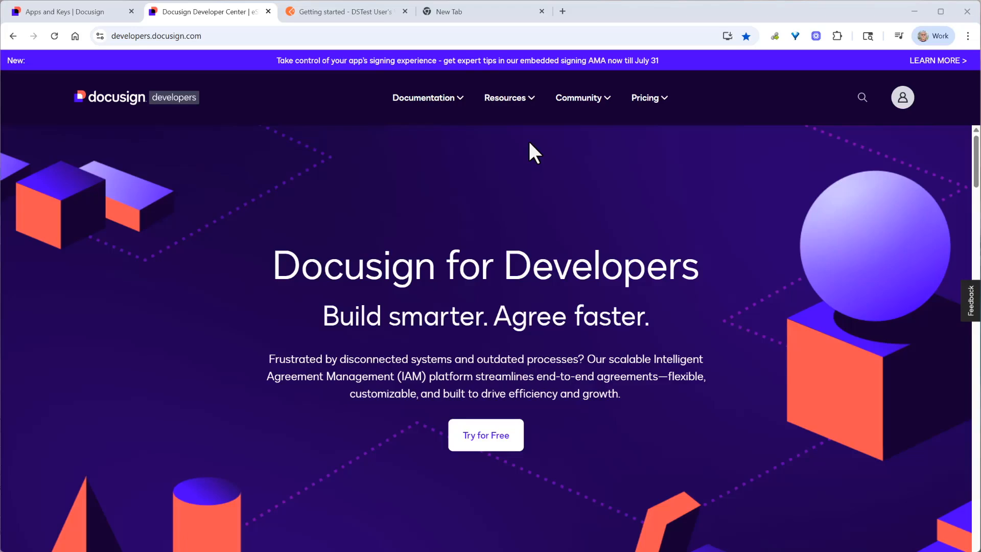
pyautogui.moveTo(509, 97)
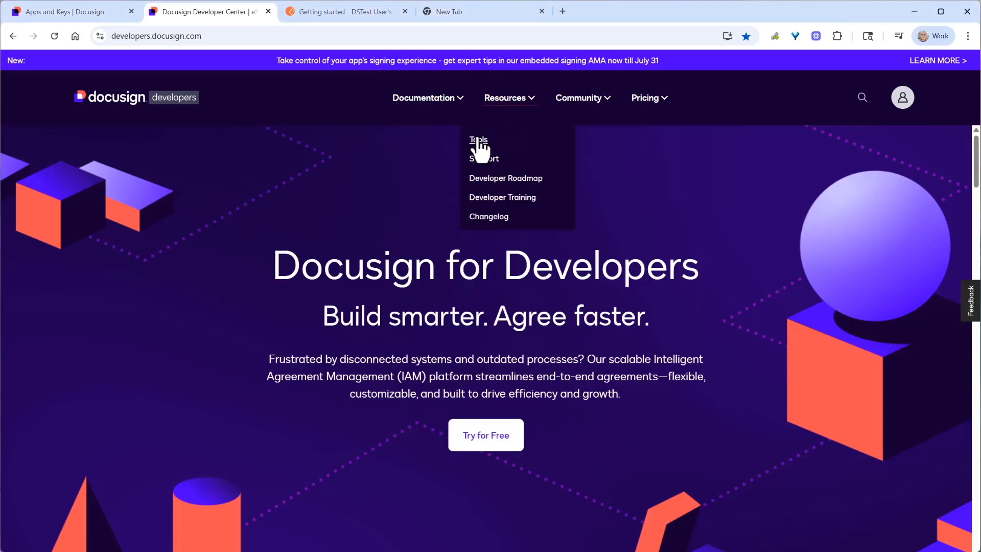
pyautogui.click(478, 140)
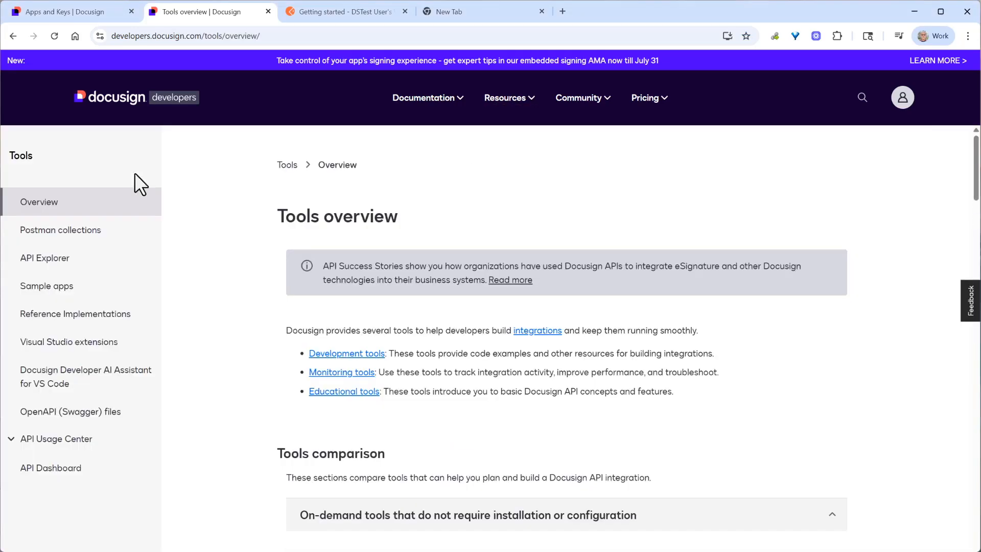
pyautogui.click(60, 230)
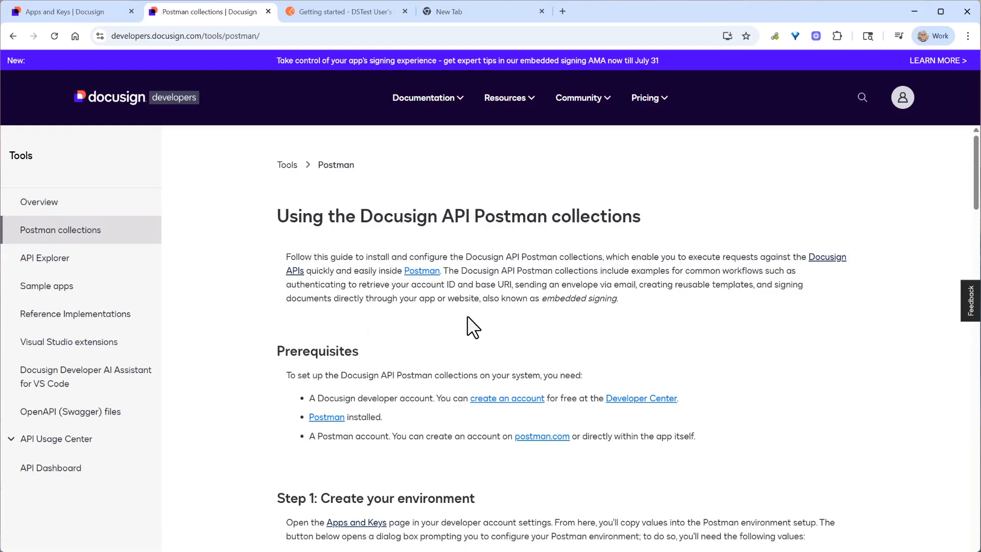
pyautogui.scroll(-3, 467, 315)
pyautogui.scroll(-3, 467, 315)
pyautogui.scroll(-2, 467, 314)
# - Fill the environment setup's integration key field with the IK from the notes
pyautogui.click(350, 386)
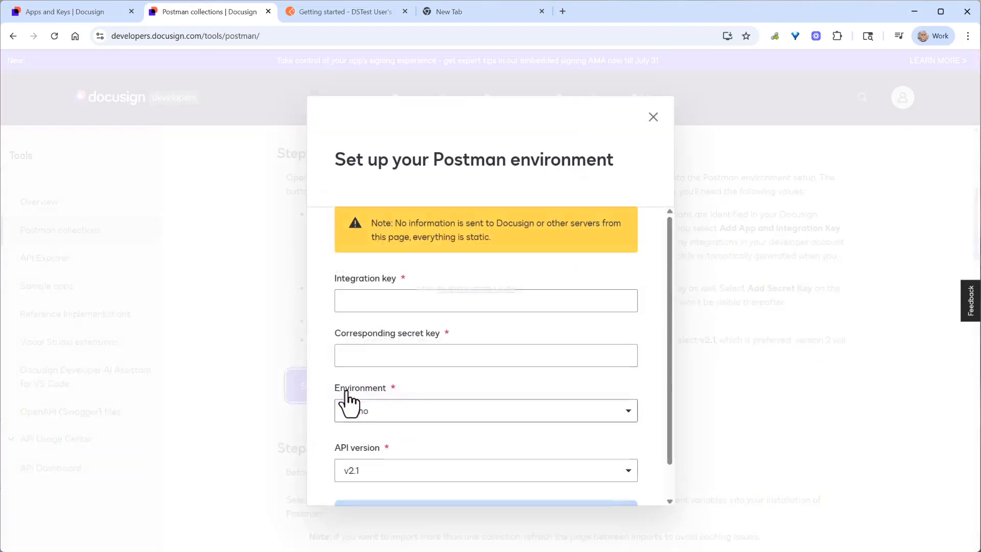
pyautogui.hotkey('alt', 'Tab')
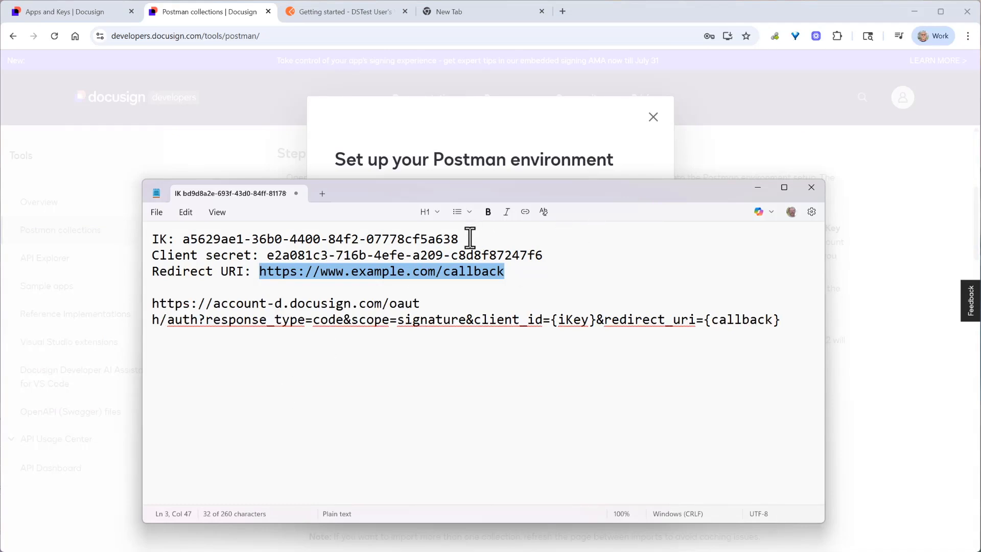
pyautogui.moveTo(458, 239); pyautogui.dragTo(183, 241)
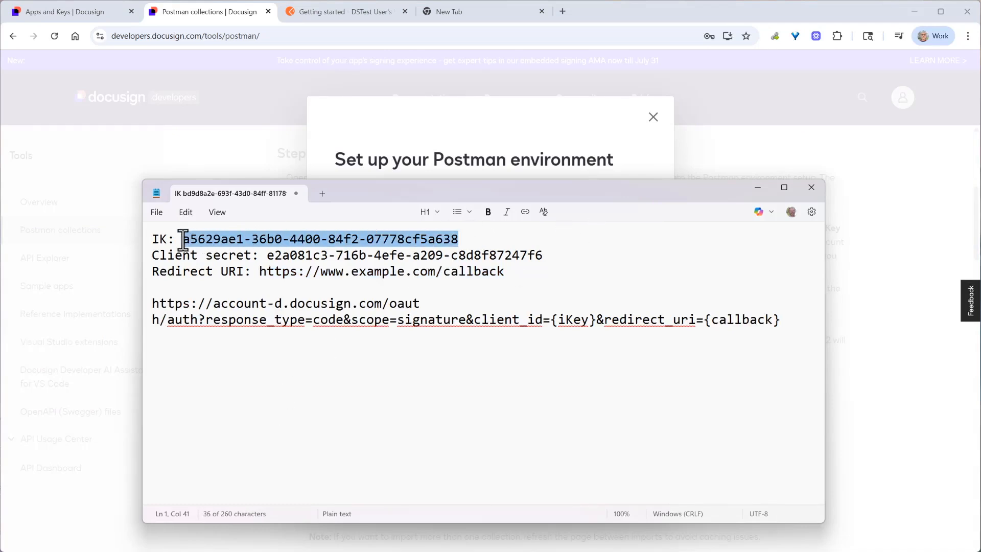
pyautogui.hotkey('ctrl', 'c')
pyautogui.click(351, 147)
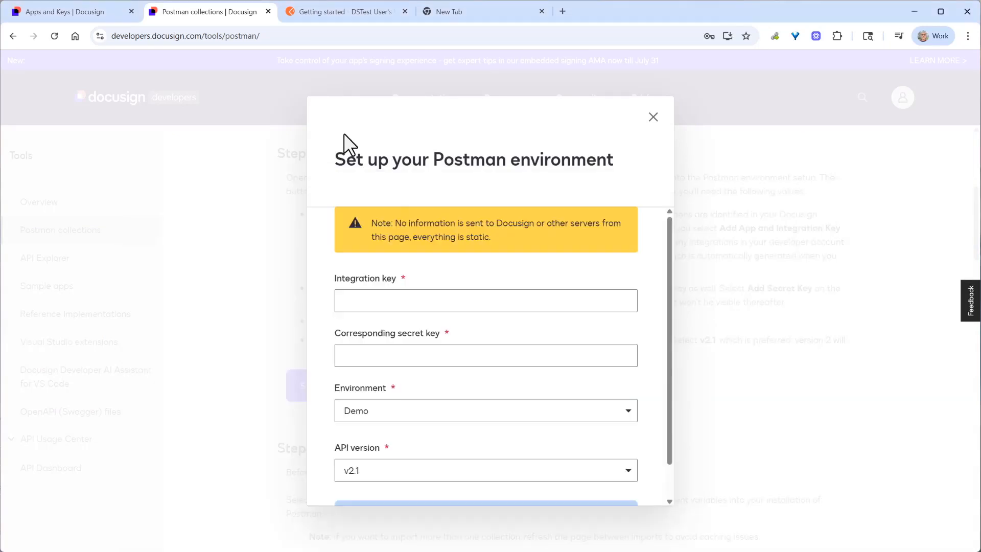
pyautogui.click(383, 300)
pyautogui.hotkey('ctrl', 'v')
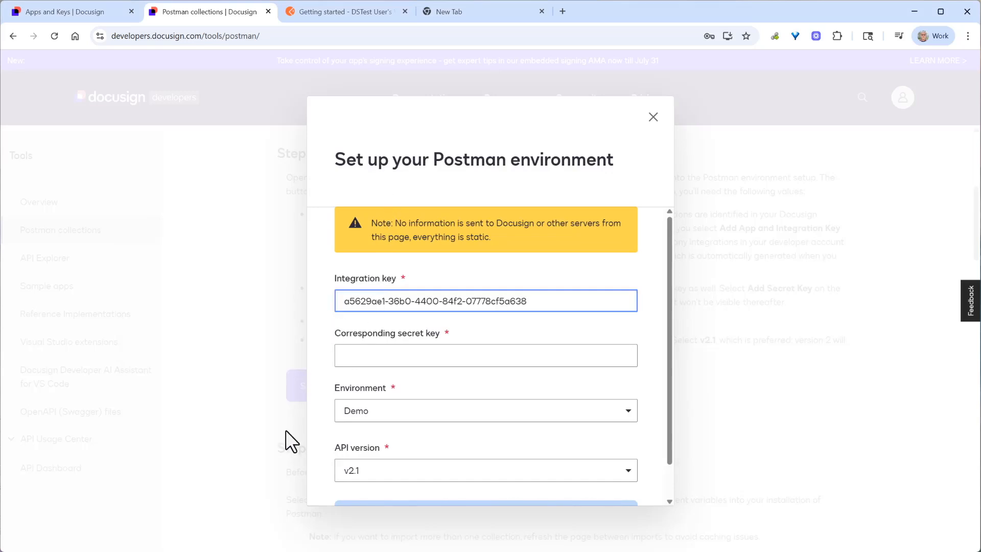
# - Fill in the client secret from the notes and create the Postman environment
pyautogui.hotkey('alt', 'Tab')
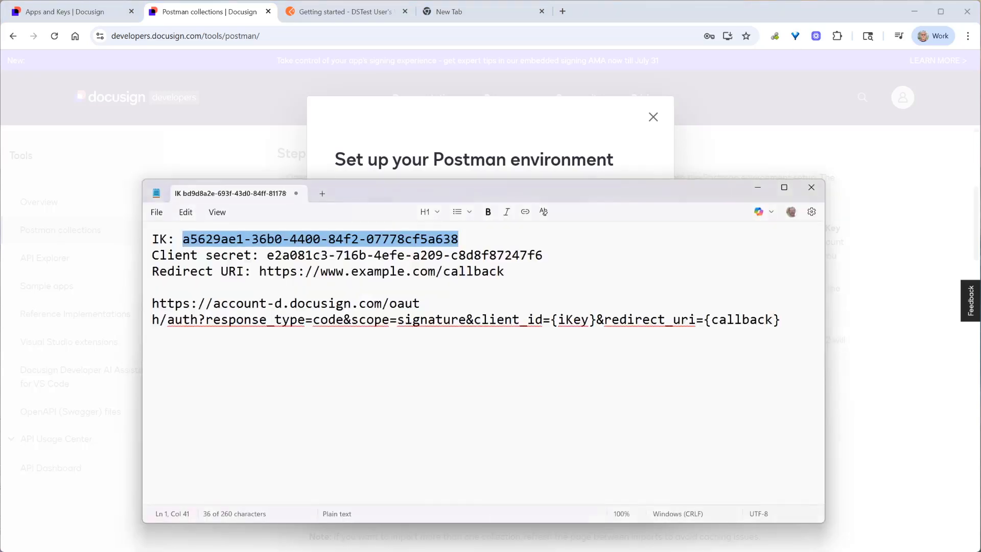
pyautogui.moveTo(542, 255); pyautogui.dragTo(267, 255)
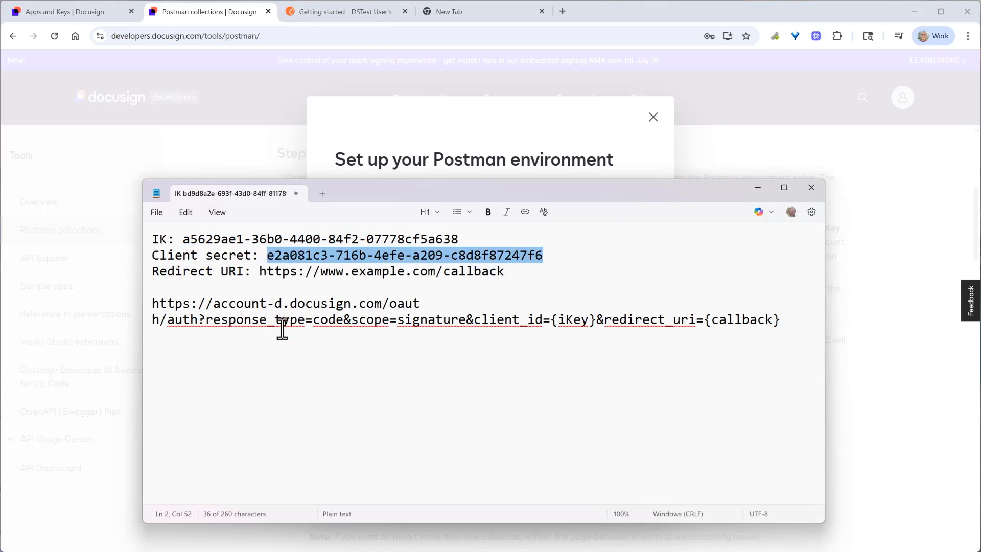
pyautogui.hotkey('ctrl', 'c')
pyautogui.click(115, 374)
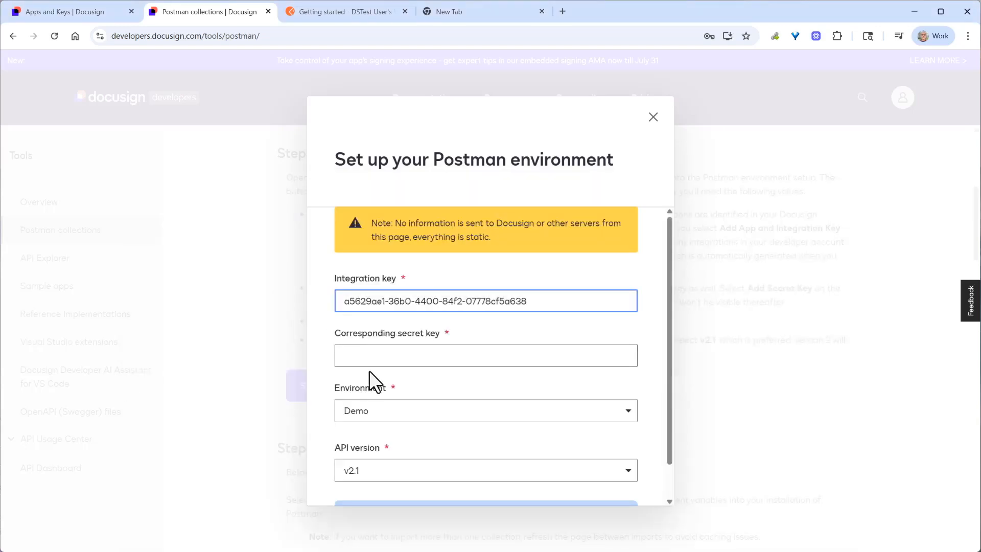
pyautogui.click(376, 355)
pyautogui.hotkey('ctrl', 'v')
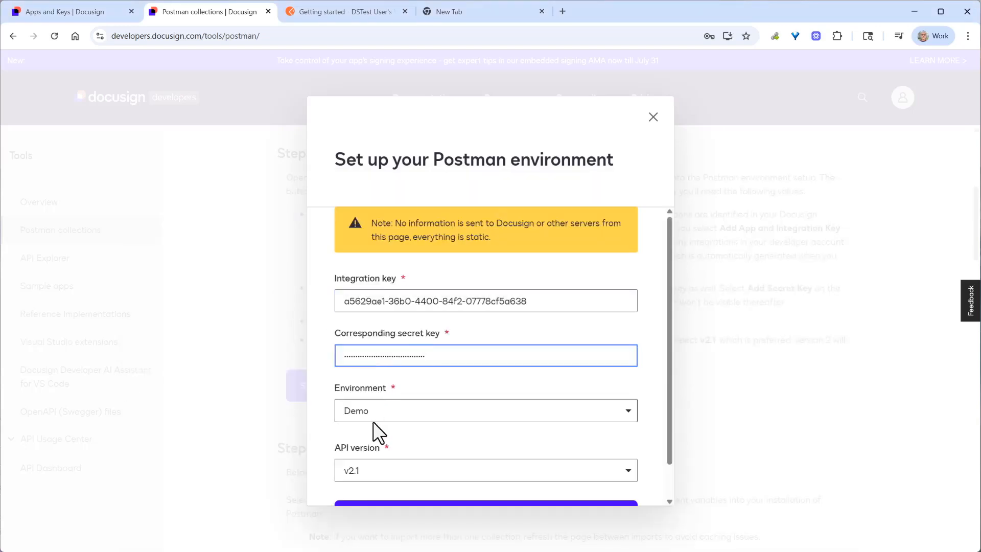
pyautogui.scroll(-2, 376, 429)
pyautogui.click(462, 482)
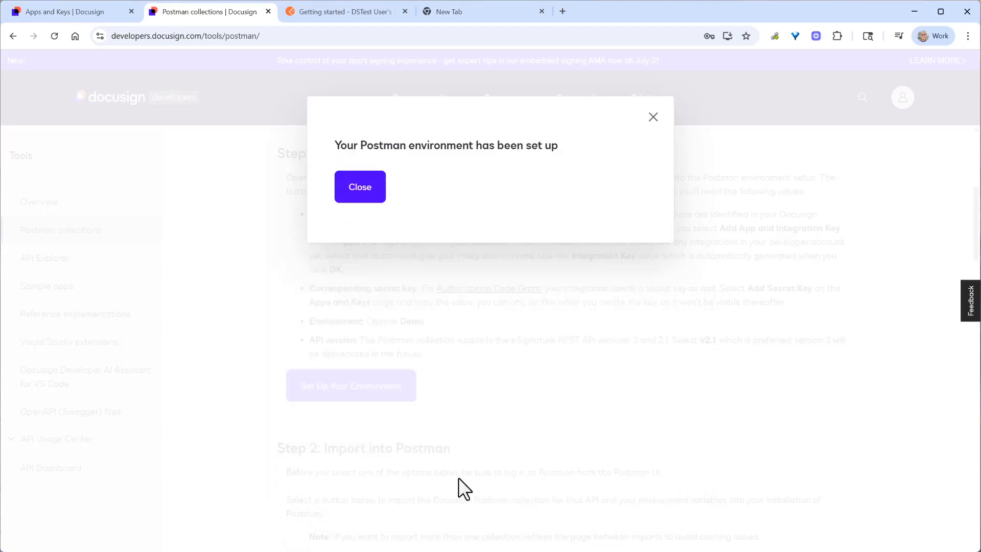
pyautogui.click(361, 188)
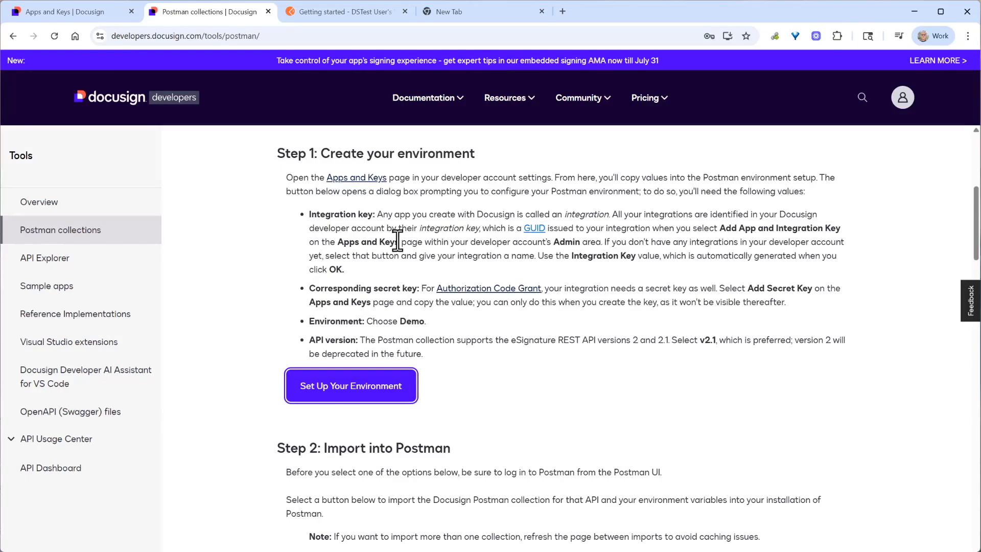
pyautogui.scroll(-4, 399, 242)
pyautogui.scroll(-2, 399, 242)
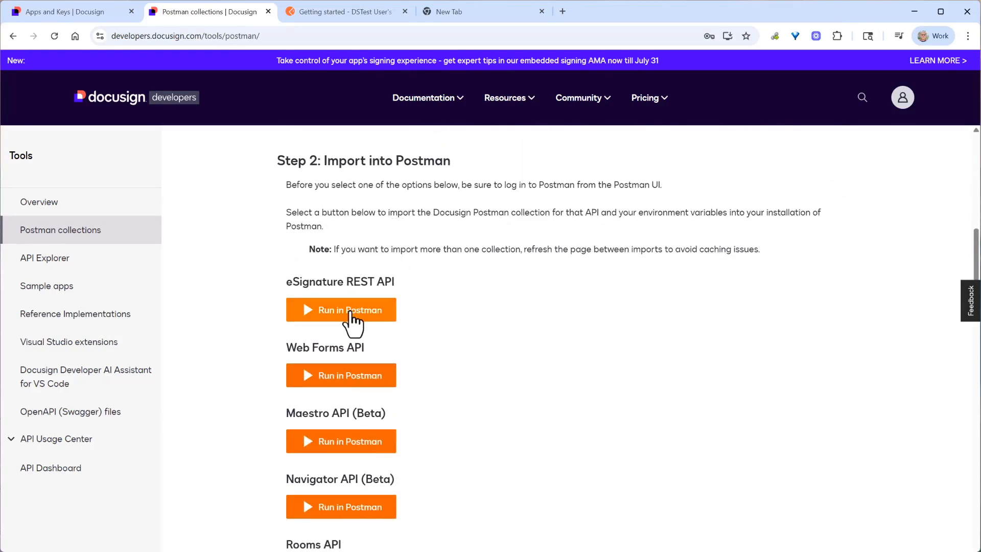
# - Run the eSignature REST API in Postman and fork the collection into your workspace
pyautogui.click(353, 310)
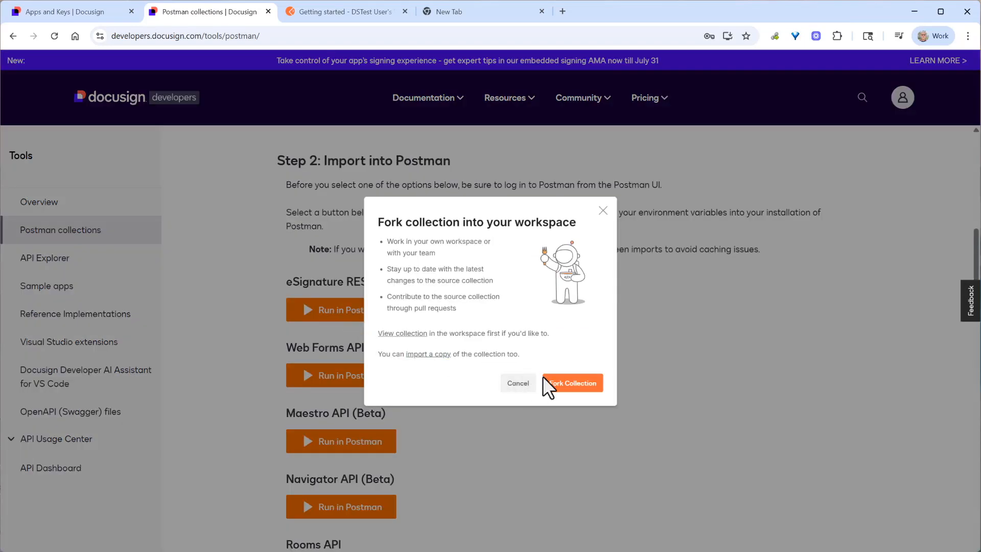
pyautogui.click(572, 382)
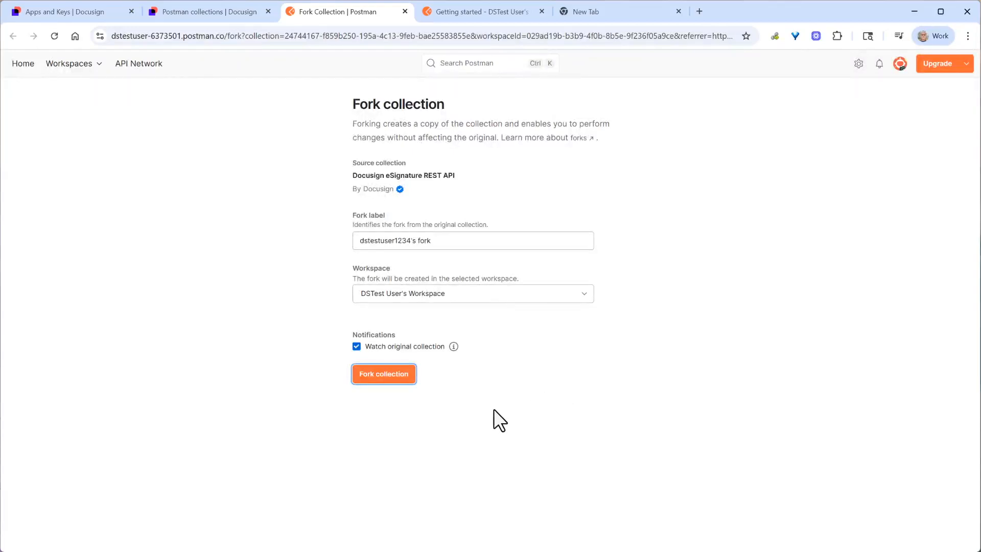
pyautogui.click(384, 375)
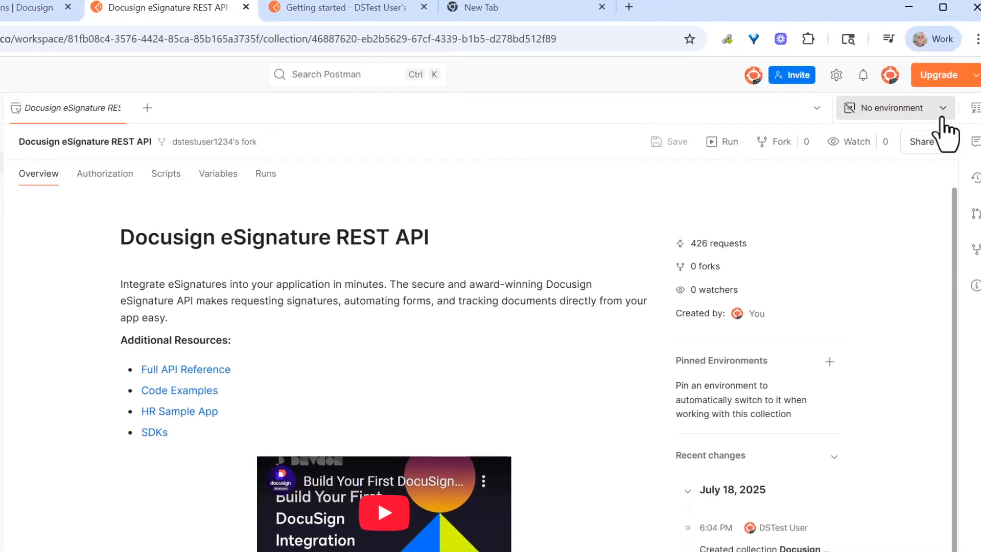
# - Select Docusign-account-d as the active environment from the environment dropdown
pyautogui.click(939, 88)
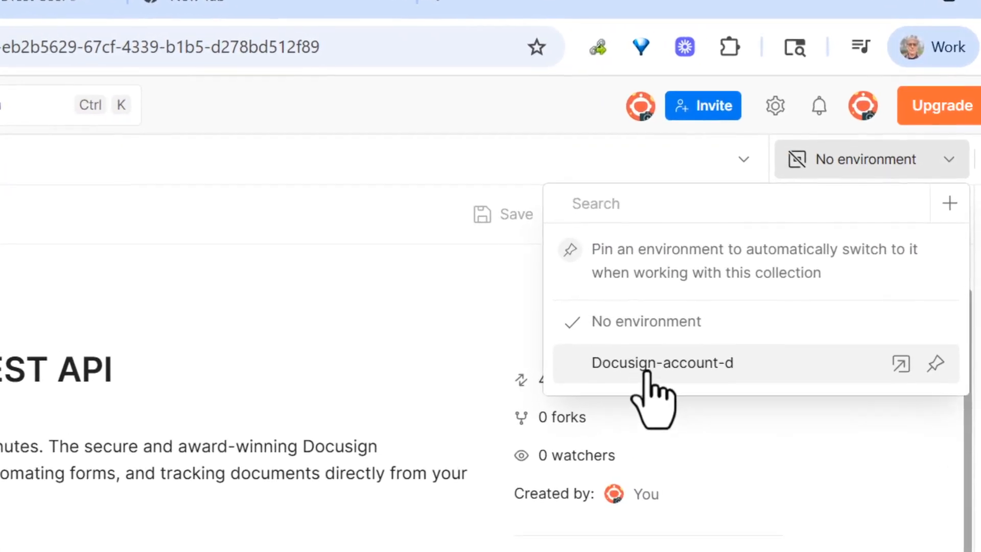
pyautogui.click(727, 282)
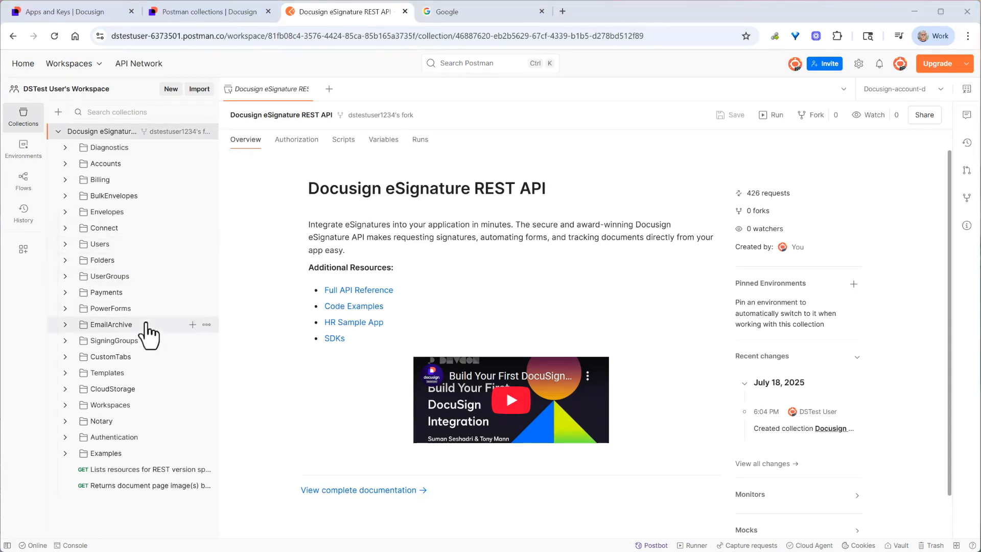
# - Open 01 Authorize Code Grant Access Token's Body and select the {{codeFromUrl}} value
pyautogui.click(64, 437)
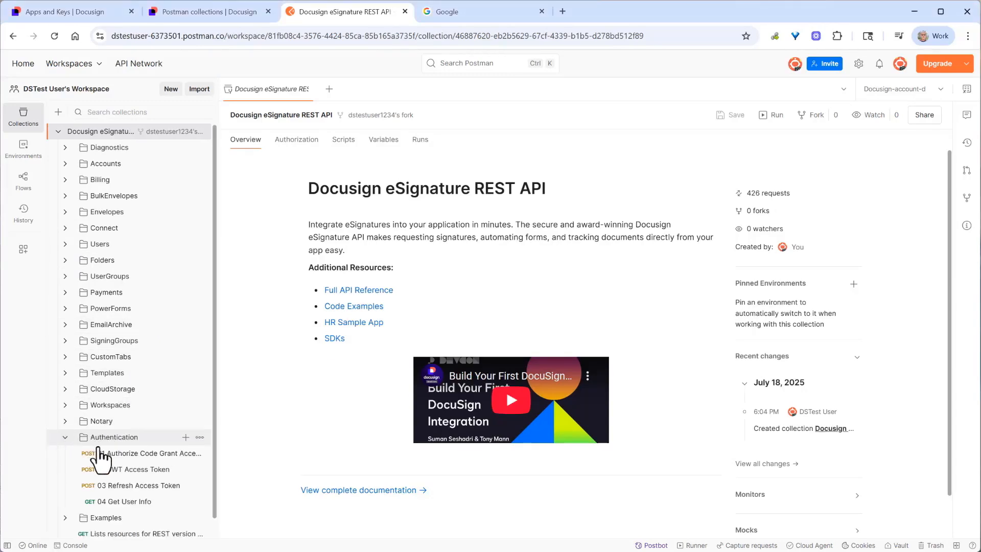
pyautogui.click(143, 453)
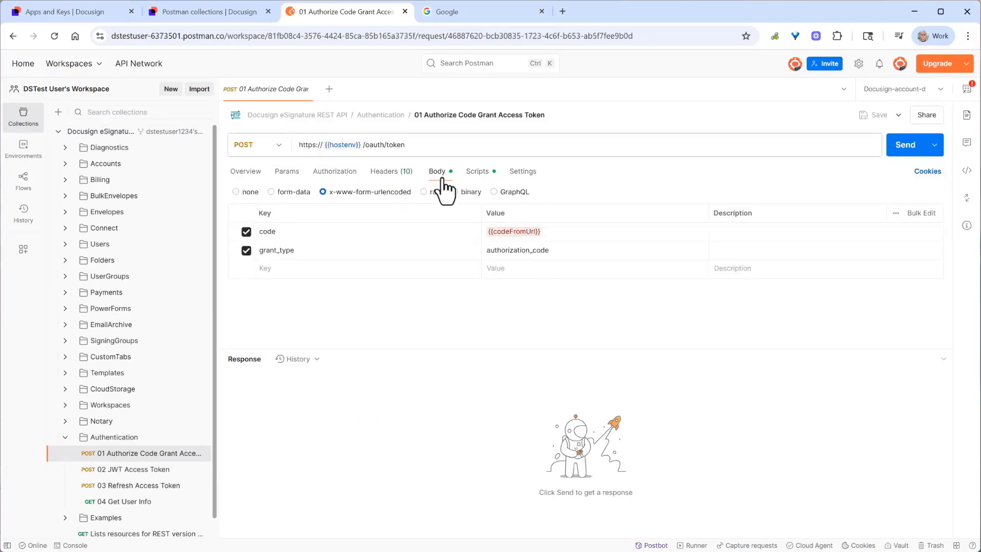
pyautogui.click(438, 171)
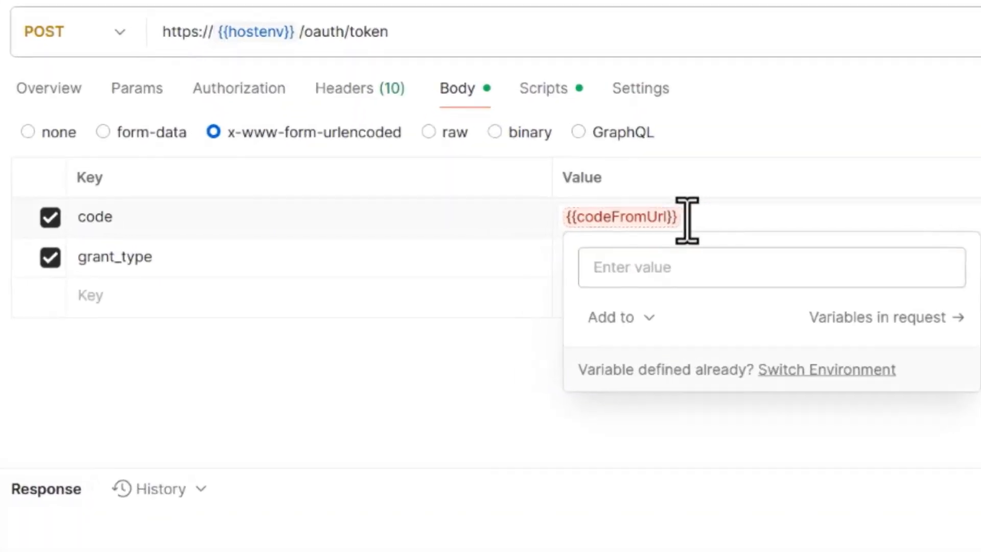
pyautogui.moveTo(689, 221); pyautogui.dragTo(576, 220)
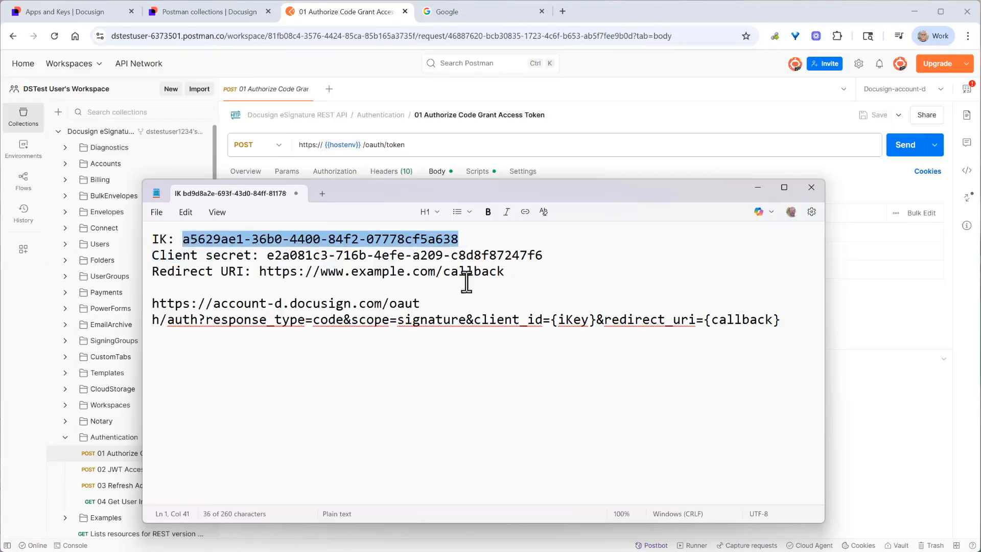
# - Replace {iKey} with the integration key and {callback} with the example.com redirect URI
pyautogui.moveTo(551, 320); pyautogui.dragTo(597, 323)
pyautogui.hotkey('ctrl', 'v')
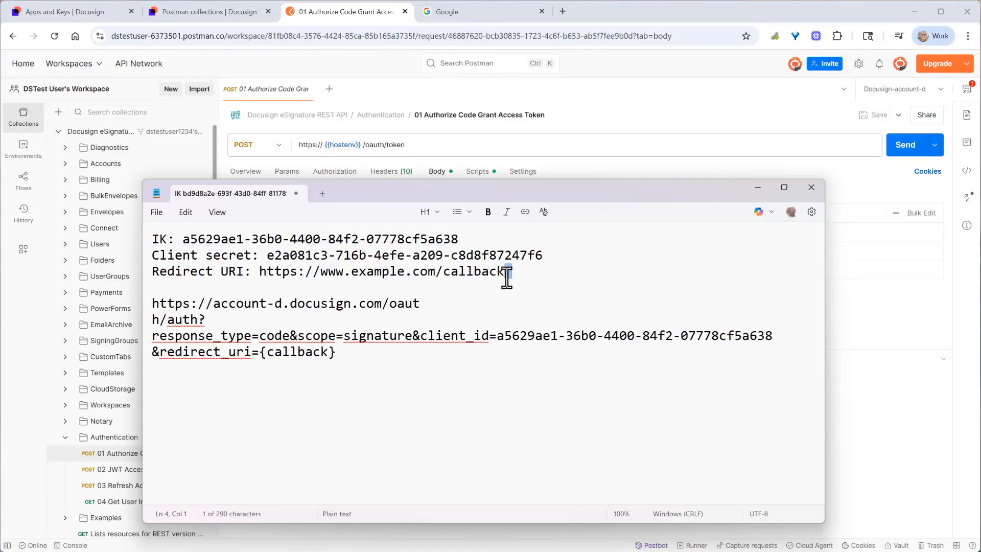
pyautogui.moveTo(504, 272); pyautogui.dragTo(259, 273)
pyautogui.hotkey('ctrl', 'c')
pyautogui.moveTo(260, 352); pyautogui.dragTo(340, 355)
pyautogui.hotkey('ctrl', 'v')
# - Copy the completed authorization URL from the notes
pyautogui.moveTo(507, 353)
pyautogui.mouseDown()
pyautogui.moveTo(145, 331)
pyautogui.moveTo(147, 304)
pyautogui.mouseUp()
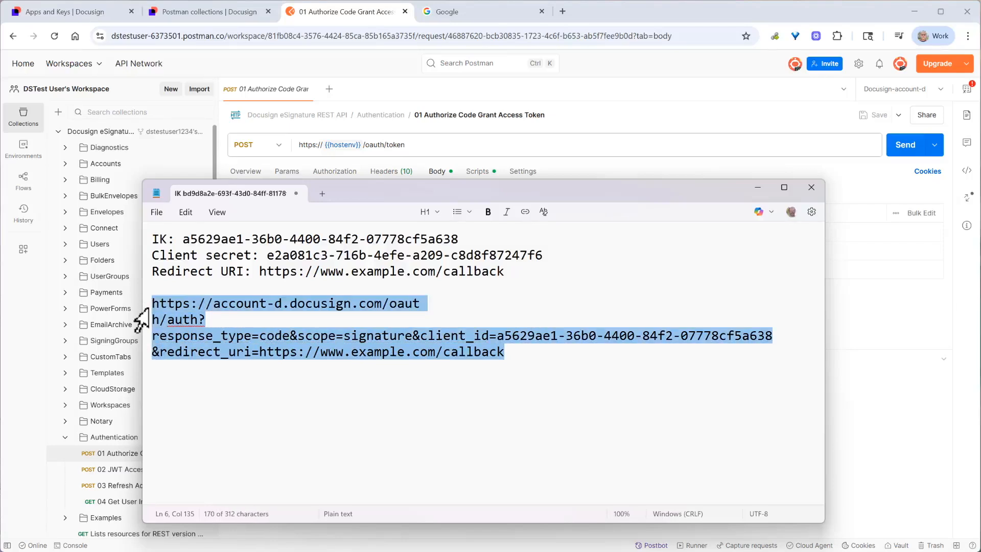
pyautogui.hotkey('ctrl', 'c')
# - Visit the authorization URL in a new browser tab and allow MyPostmanDemo access
pyautogui.click(459, 12)
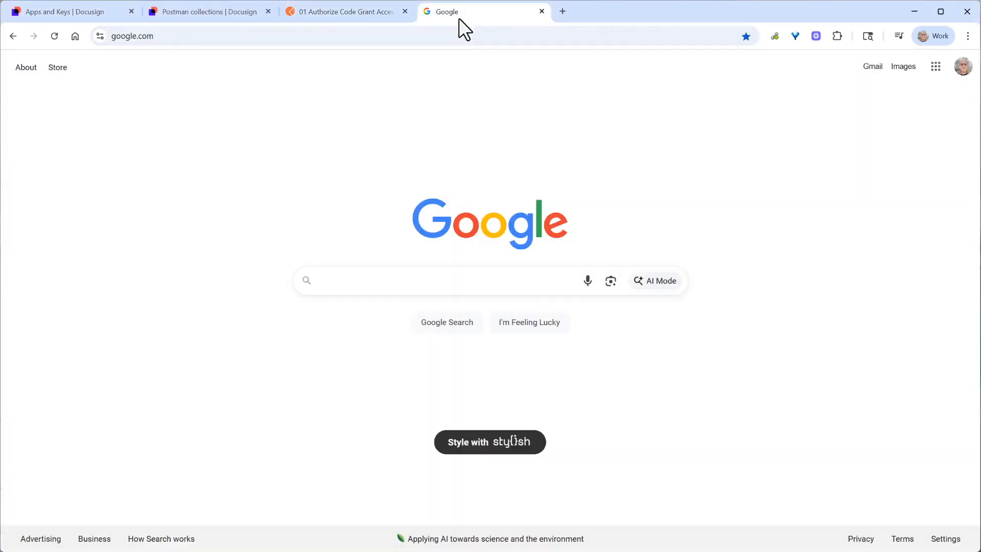
pyautogui.click(456, 35)
pyautogui.click(509, 172)
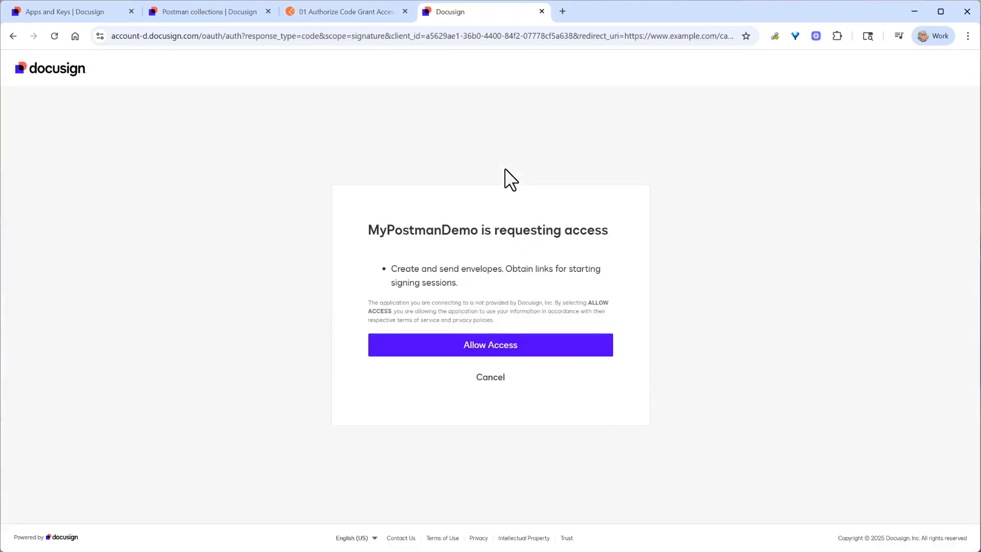
pyautogui.click(497, 354)
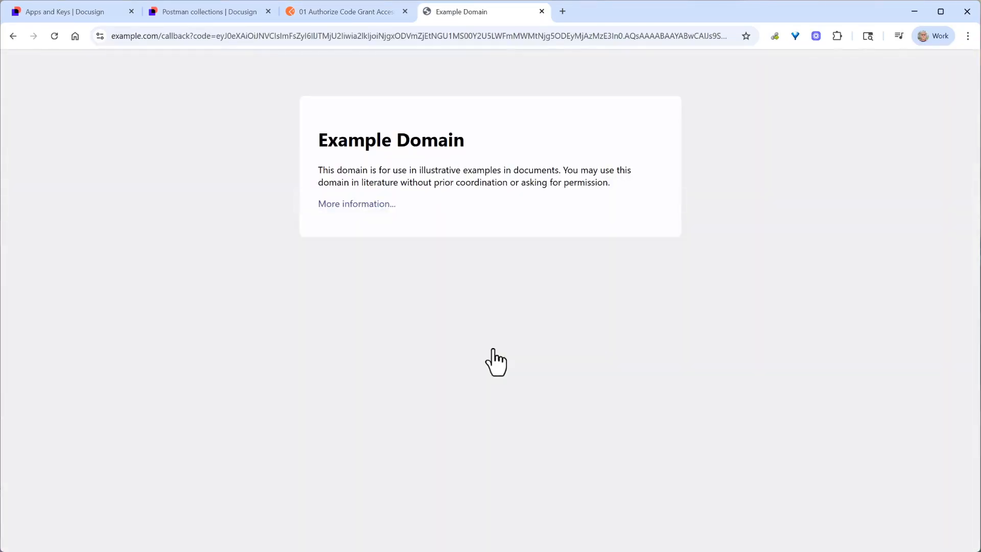
# - Paste the returned callback URL into the notes and select its authorization code
pyautogui.click(482, 35)
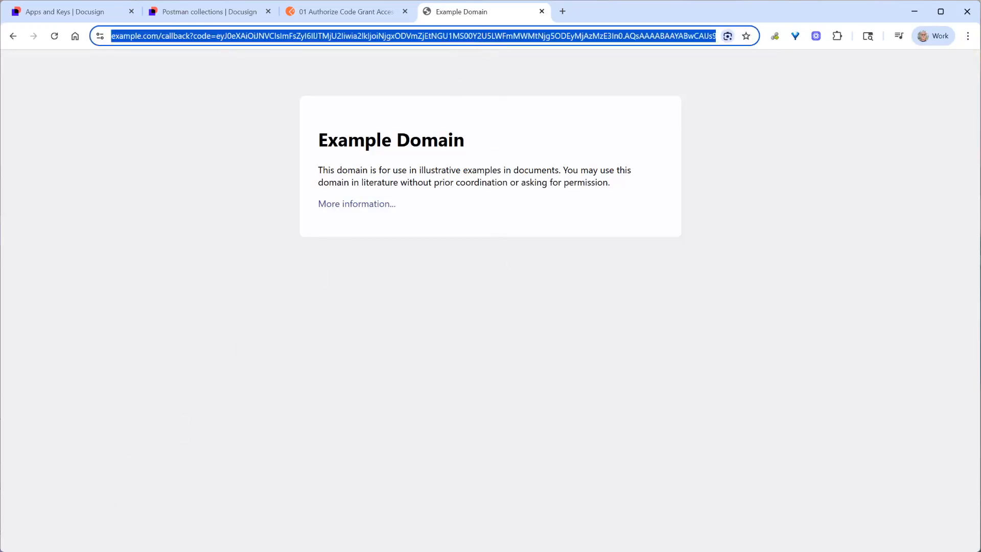
pyautogui.hotkey('alt', 'Tab')
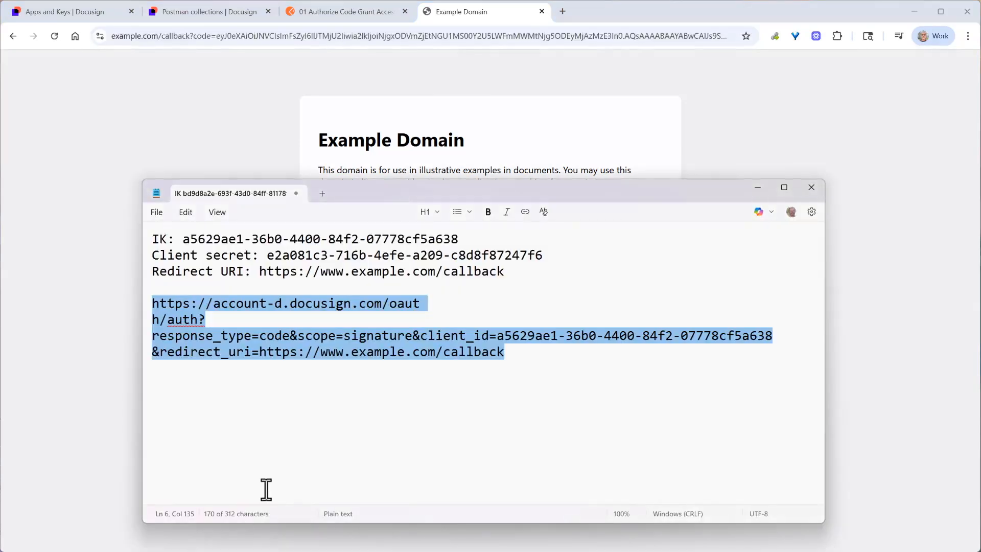
pyautogui.click(276, 392)
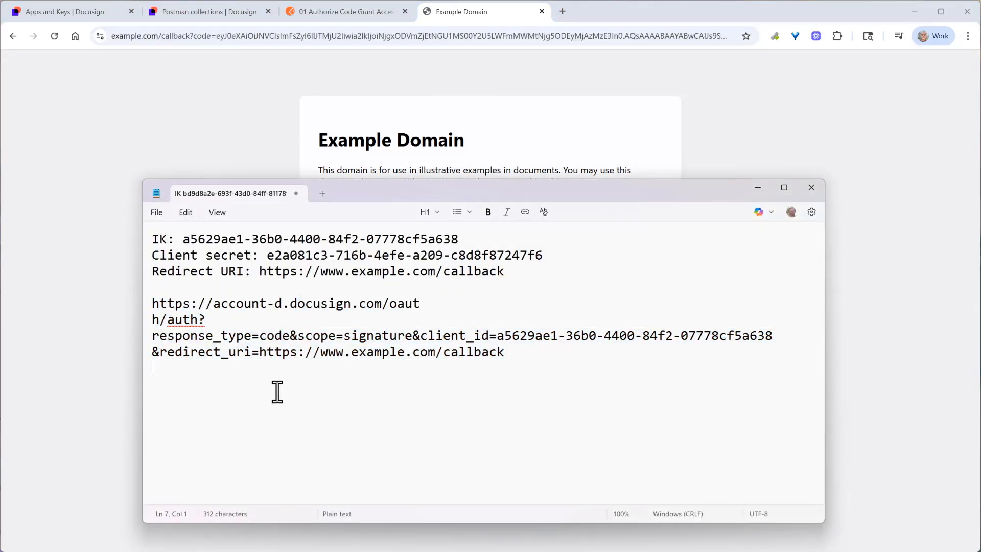
pyautogui.press('Return')
pyautogui.hotkey('ctrl', 'v')
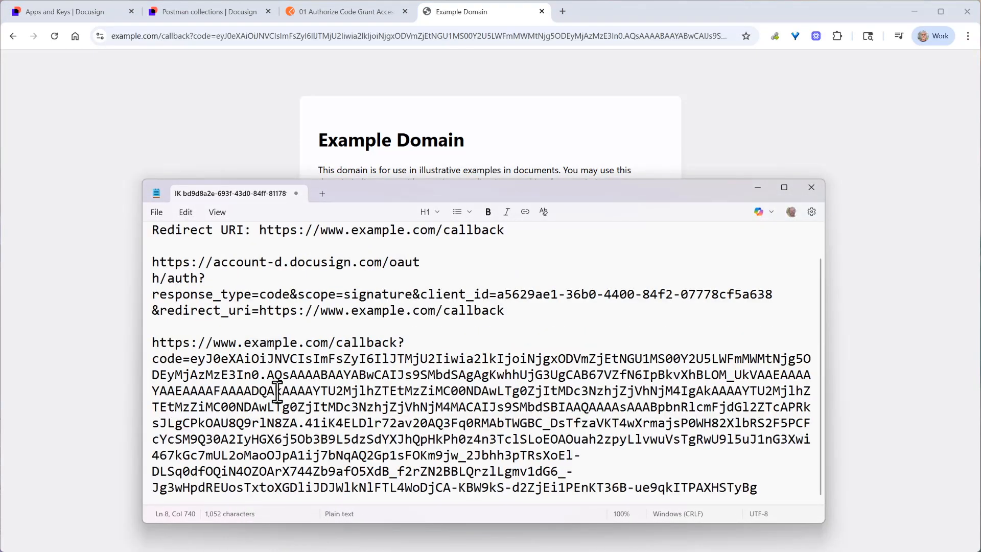
pyautogui.moveTo(193, 367)
pyautogui.mouseDown()
pyautogui.moveTo(420, 434)
pyautogui.moveTo(593, 518)
pyautogui.moveTo(757, 521)
pyautogui.mouseUp()
# - Send the token request with the authorization code as code, getting 200 OK with access and refresh tokens
pyautogui.hotkey('ctrl', 'c')
pyautogui.click(338, 11)
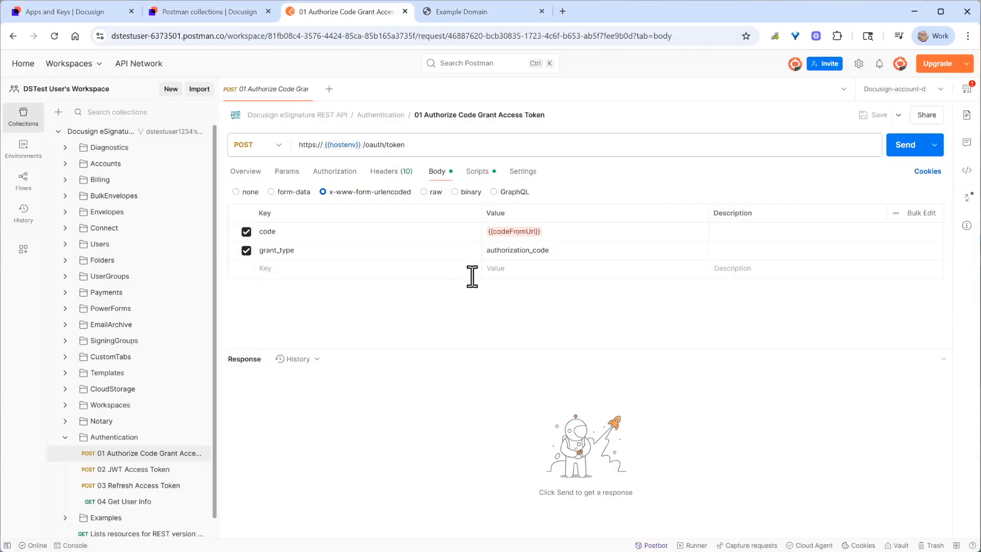
pyautogui.doubleClick(515, 231)
pyautogui.hotkey('ctrl', 'v')
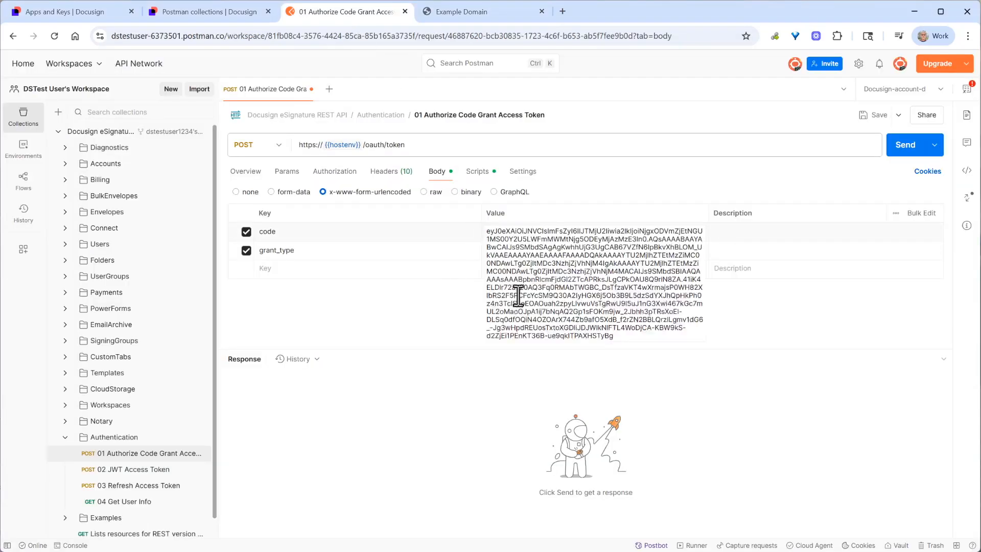
pyautogui.click(905, 144)
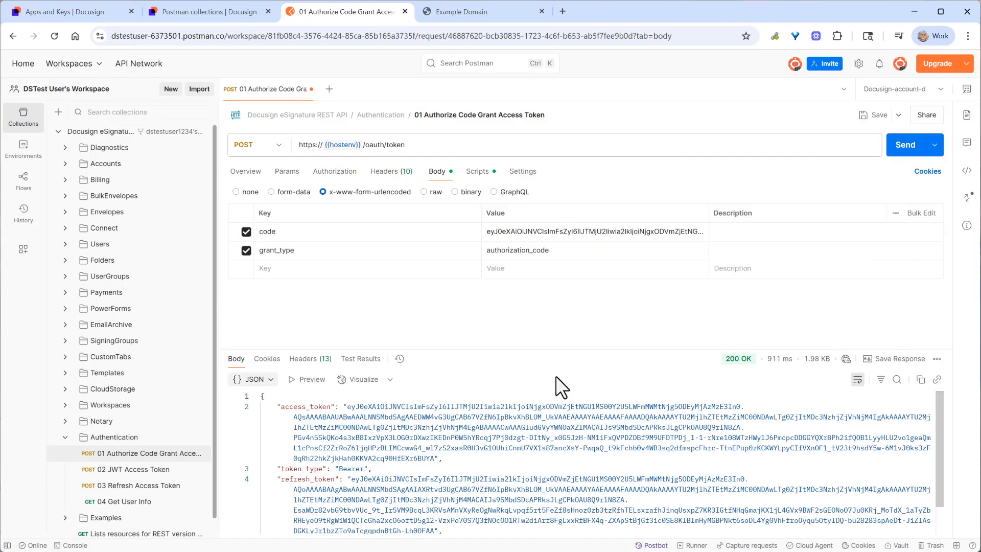
pyautogui.moveTo(564, 349); pyautogui.dragTo(576, 312)
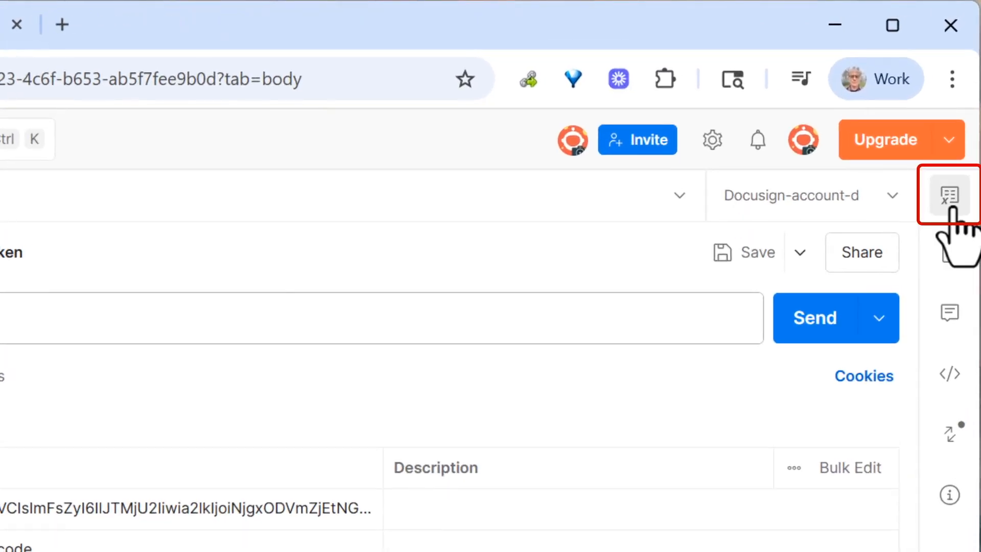
# - List all environment variables to confirm accessToken and refreshToken now hold token values
pyautogui.click(950, 198)
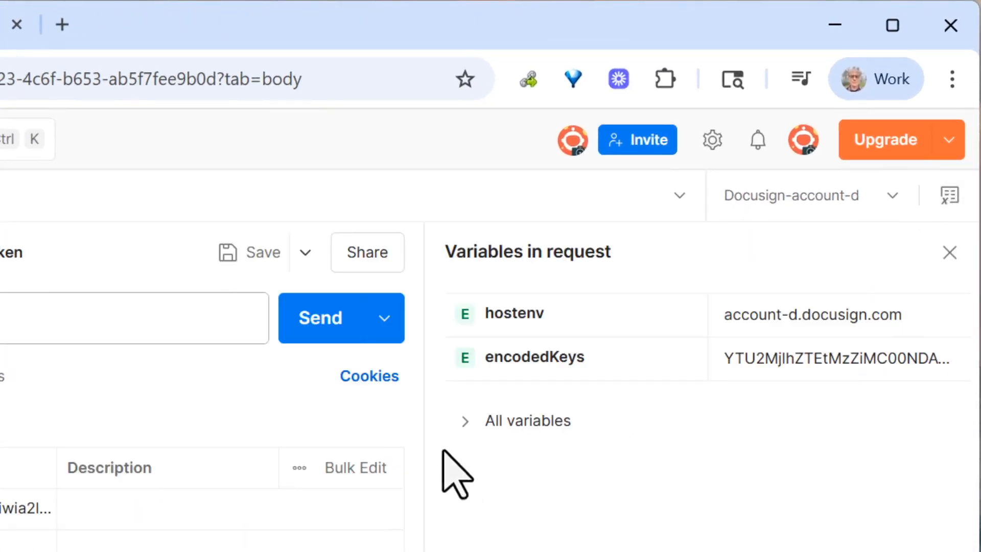
pyautogui.click(466, 421)
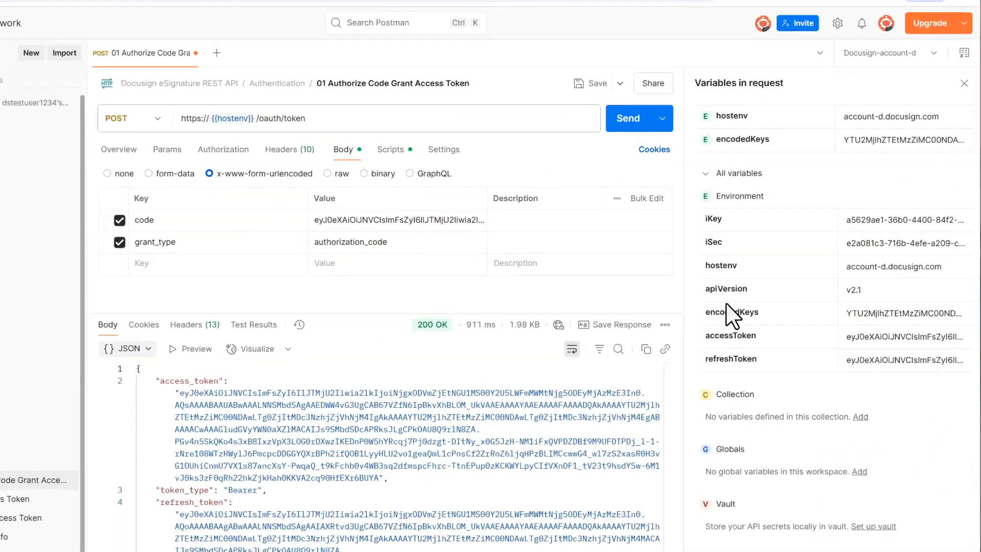